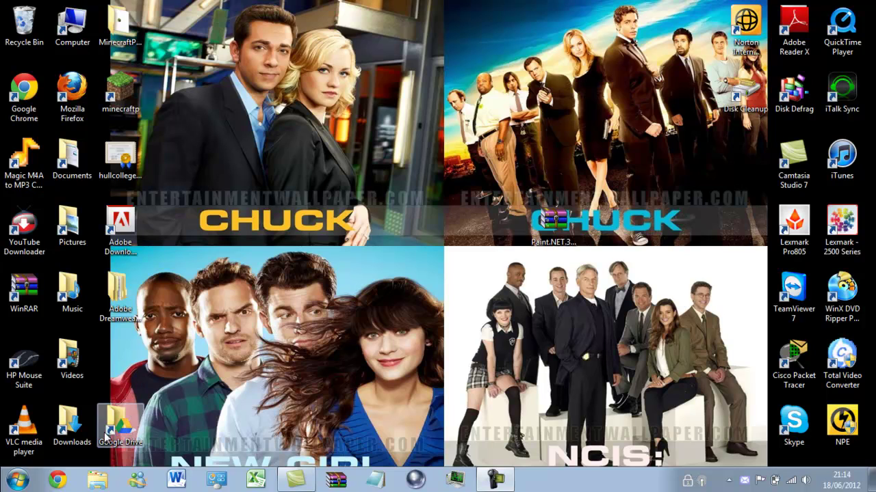
- Launch Chrome and load getpaint.net in the address bar
click(61, 481)
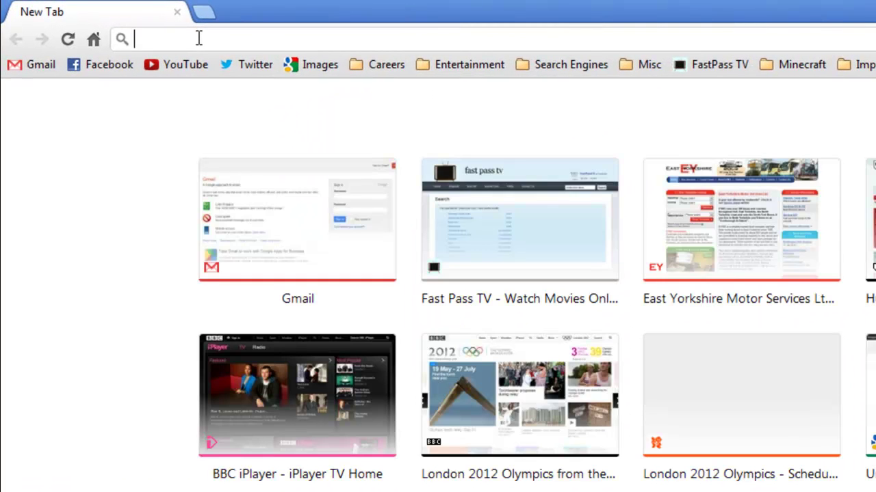
text(ge)
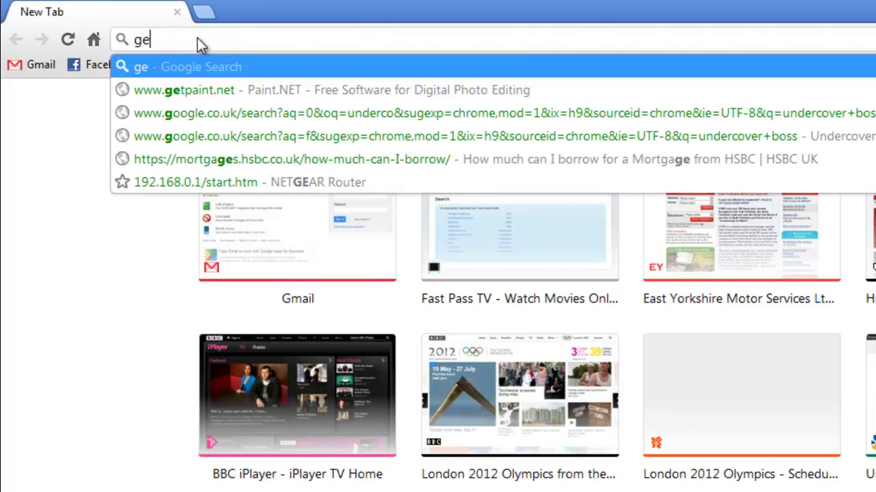
text(tpaint.ne)
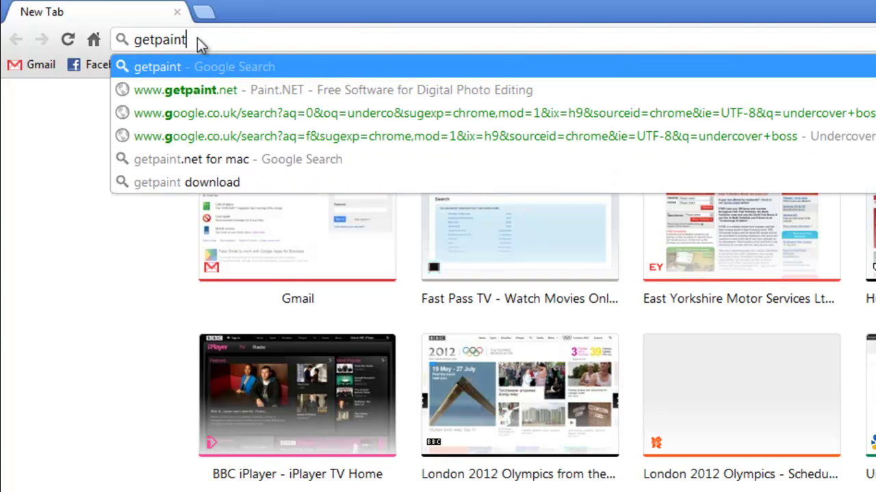
text(t)
key(Return)
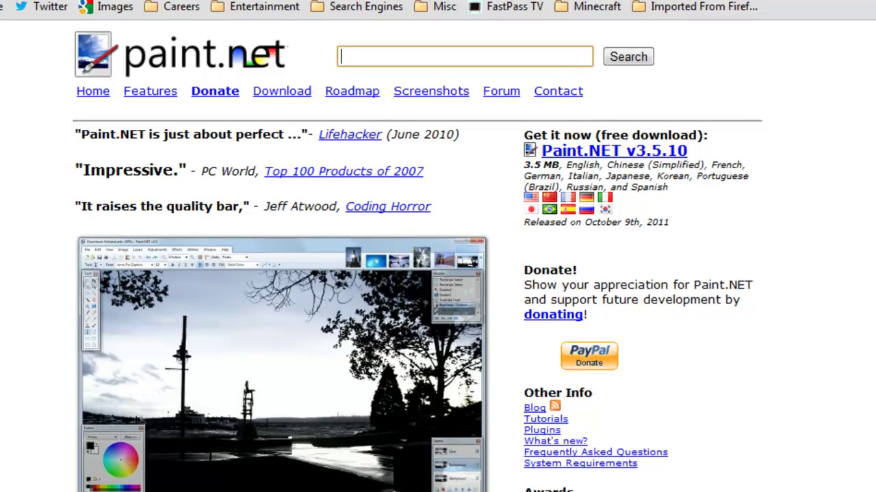
scroll(438, 274, down, 3)
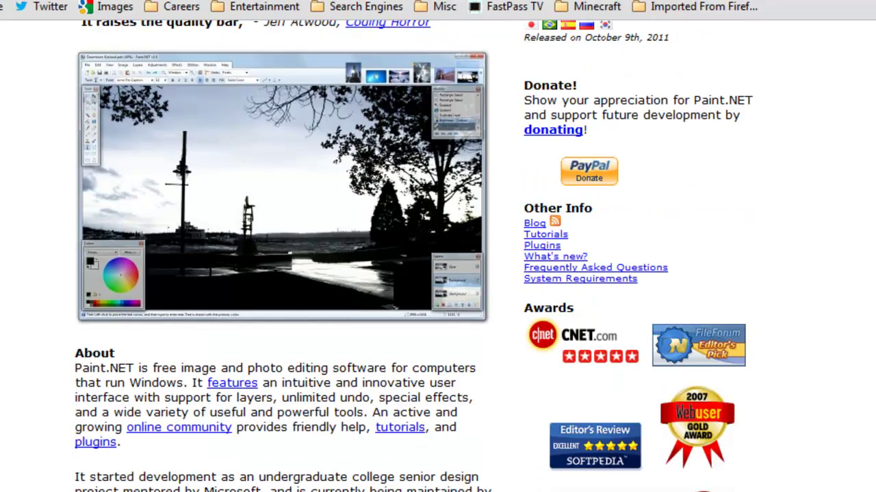
scroll(437, 274, down, 2)
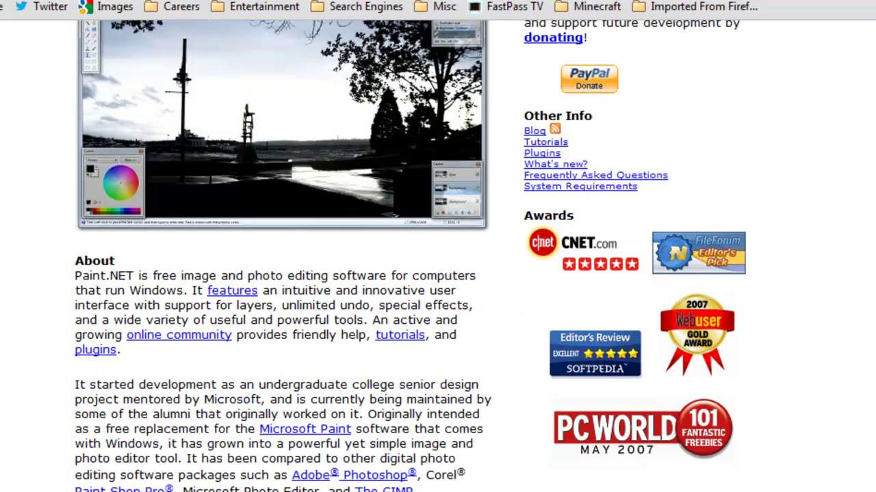
scroll(438, 273, down, 2)
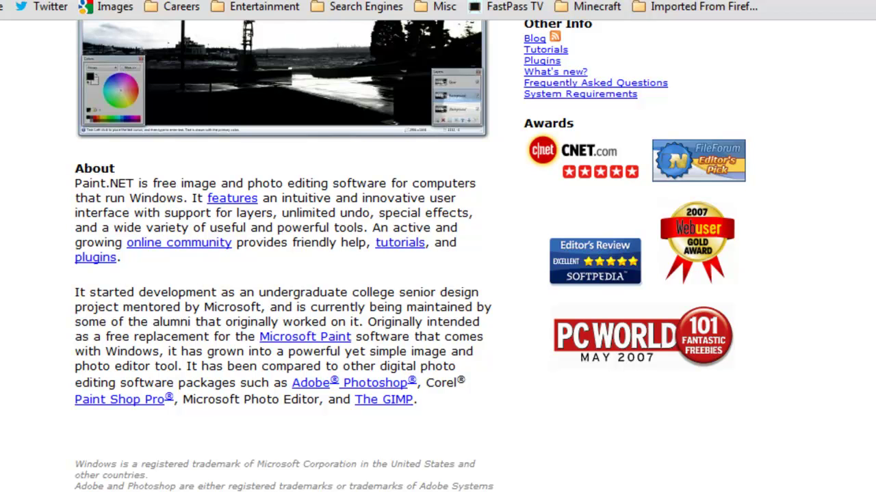
scroll(281, 273, up, 5)
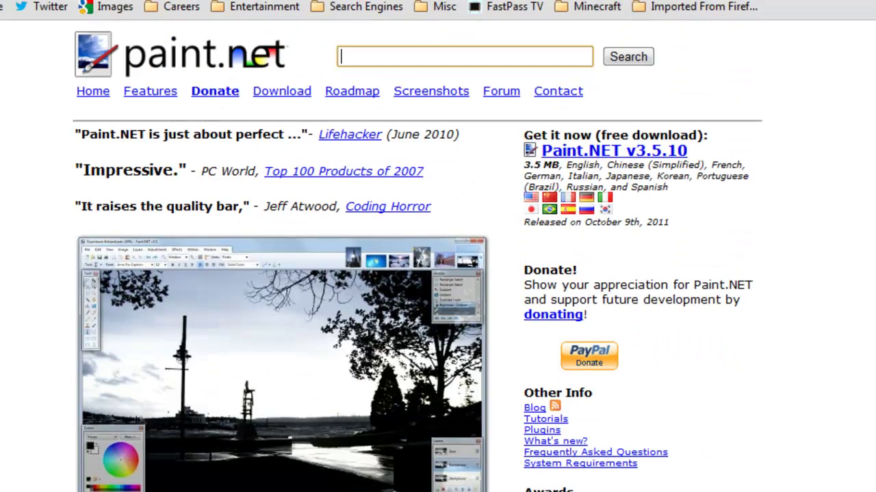
- Start the Paint.NET v3.5.10 download through Download Now and the dotPDN mirror link
click(595, 158)
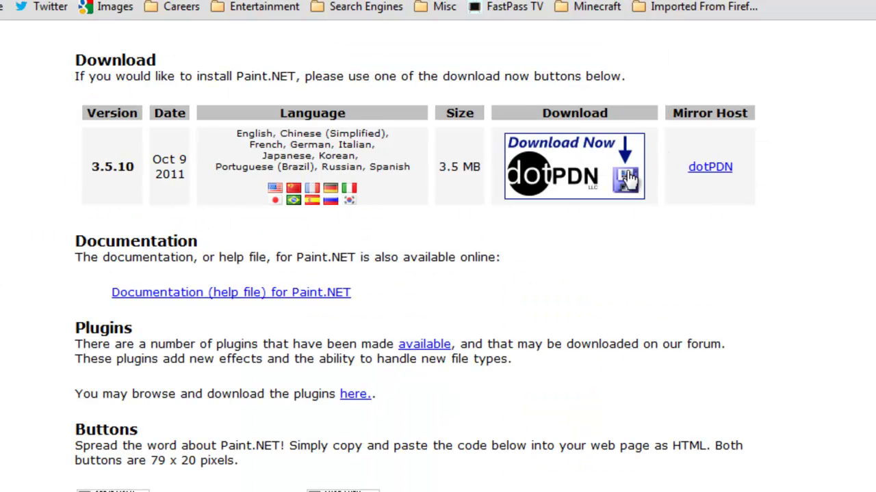
click(573, 177)
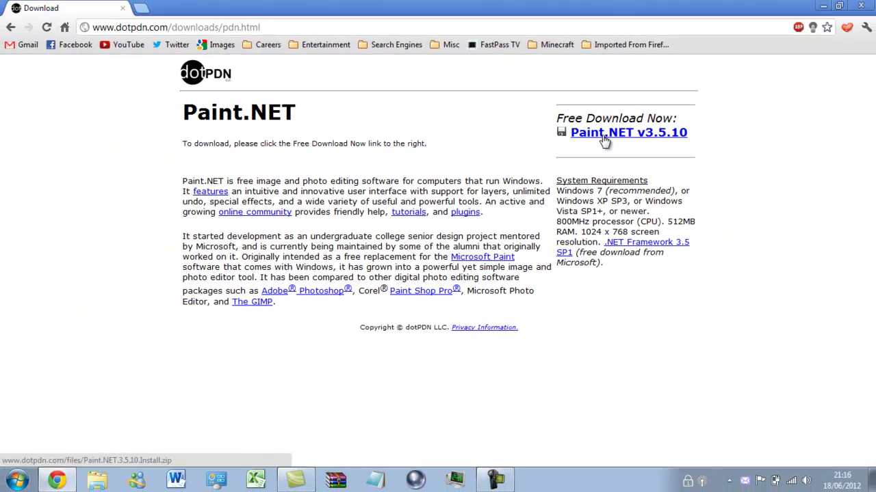
click(605, 139)
- Cancel the in-progress download from the shelf and close Chrome
click(130, 457)
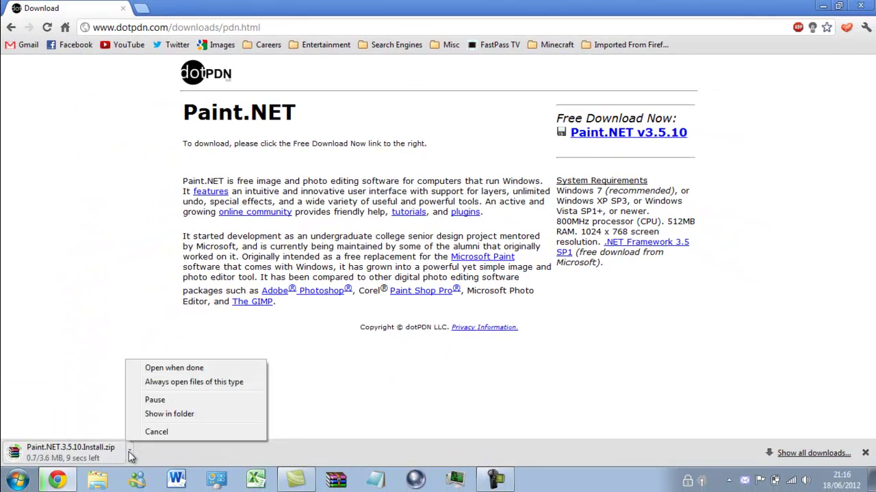
click(148, 433)
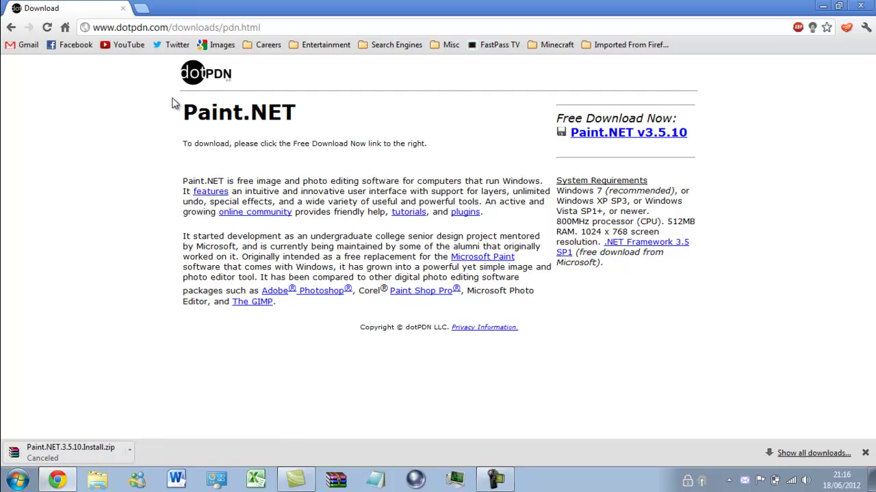
click(863, 6)
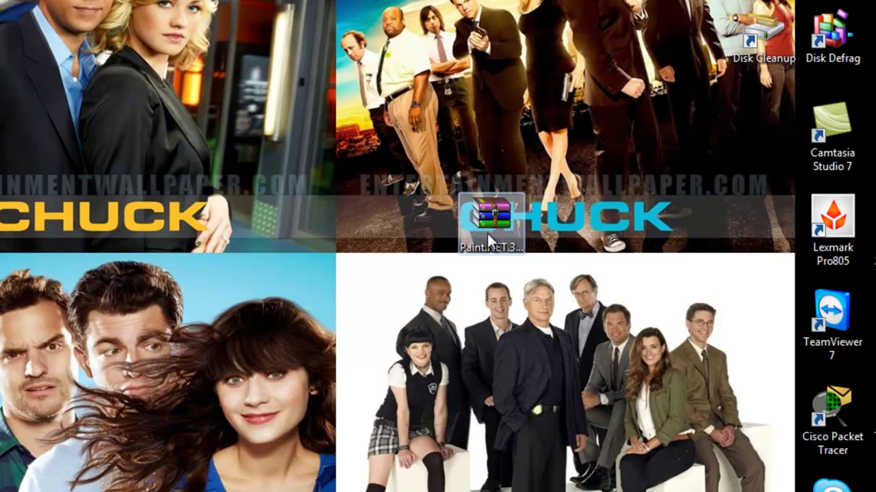
- Open the desktop Paint.NET zip in WinRAR, run Paint.NET.3.5.10.Install.exe, and close WinRAR
drag(487, 233, 349, 231)
click(356, 297)
click(340, 233)
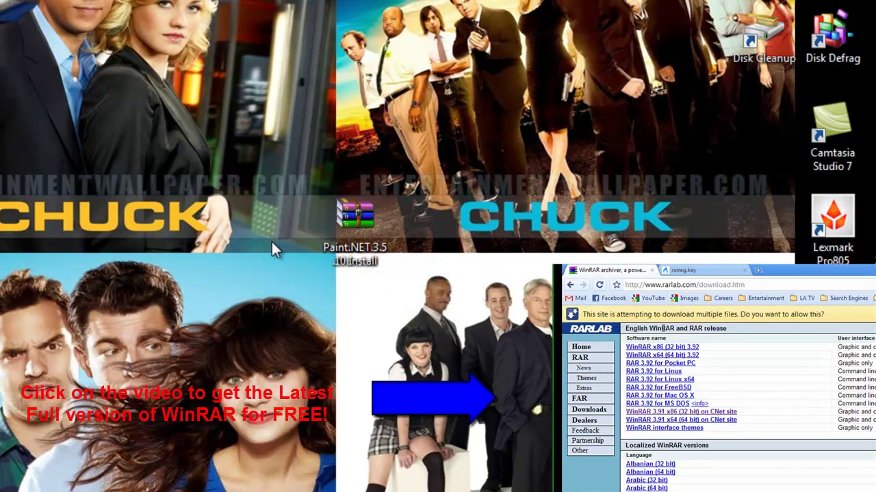
double_click(344, 258)
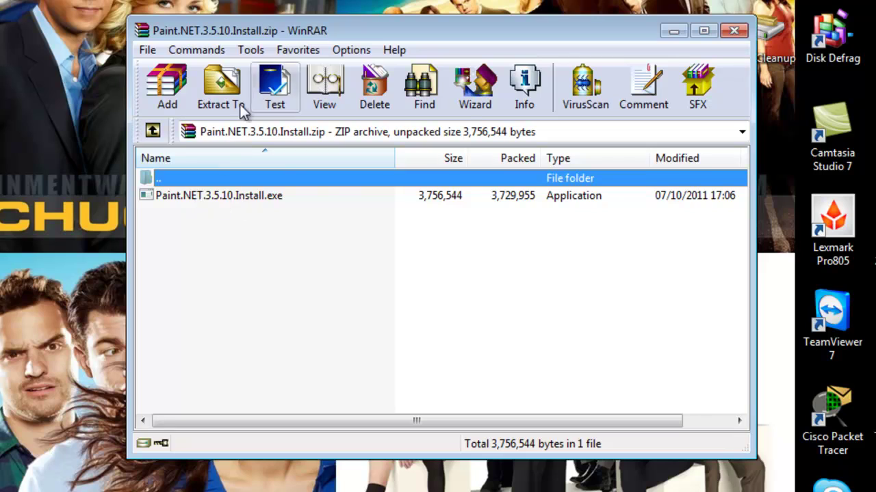
click(240, 199)
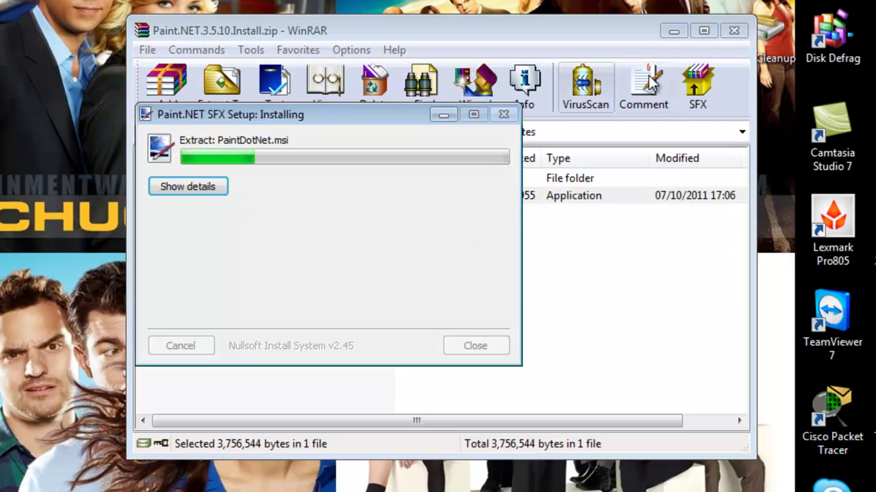
click(733, 33)
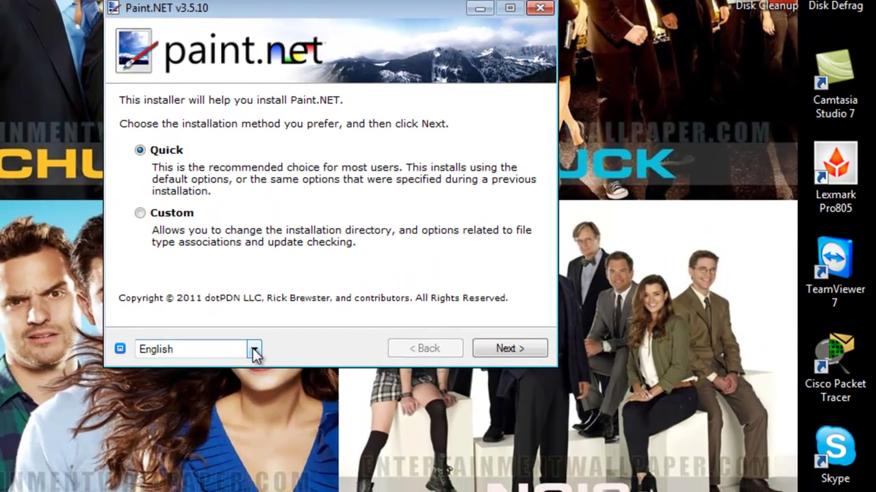
- Keep Quick install in English, accept the license with I Agree, and begin installing
click(251, 392)
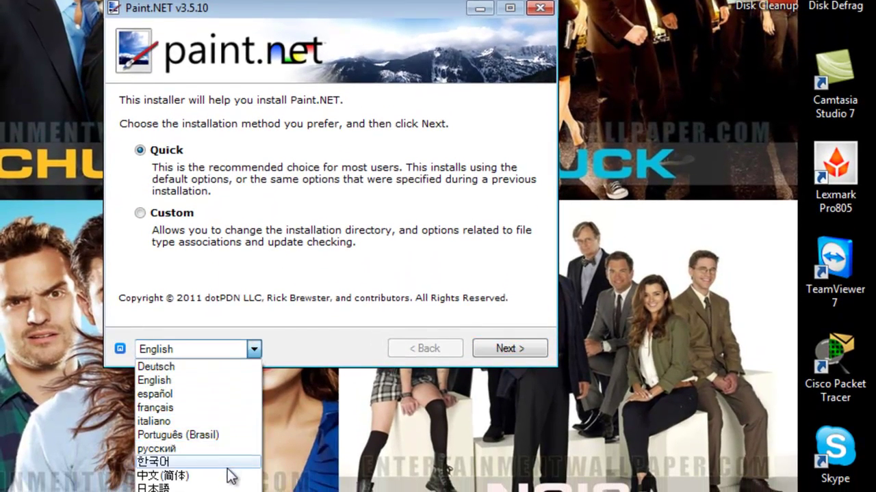
click(212, 381)
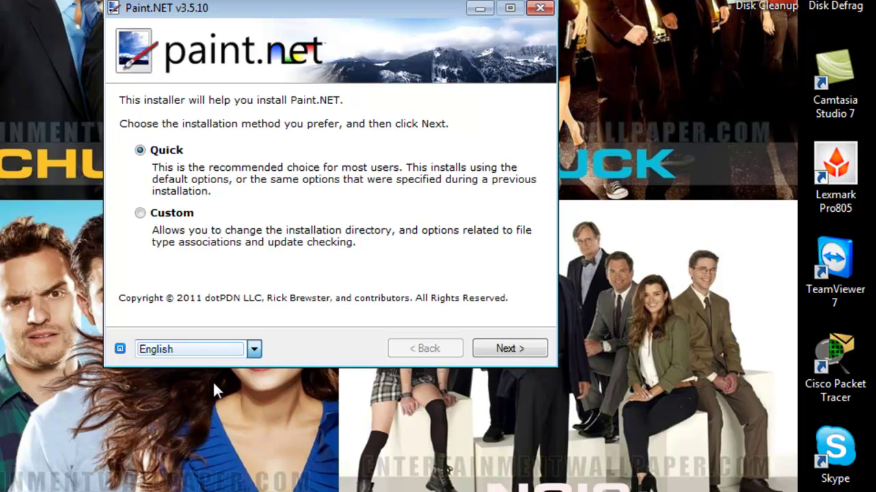
click(503, 351)
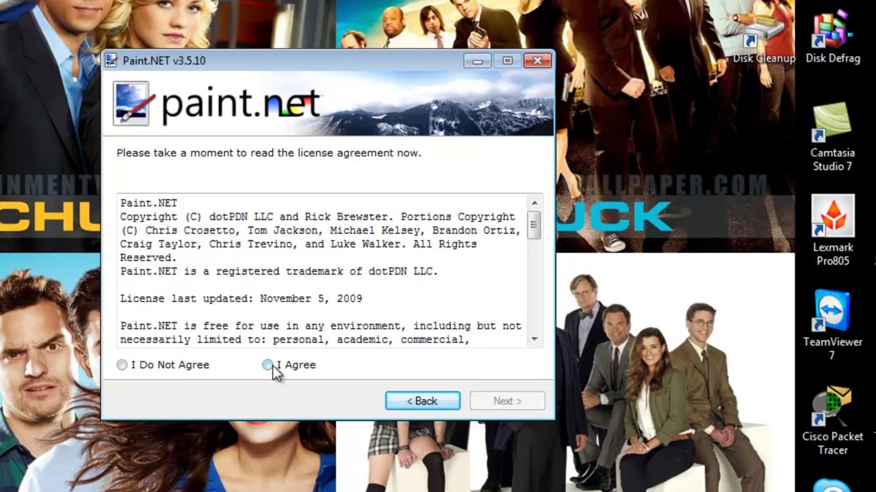
click(270, 365)
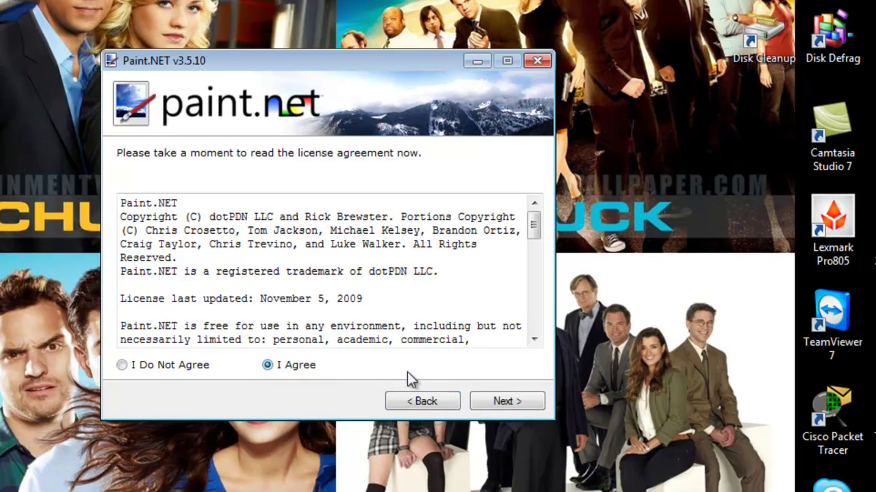
drag(534, 240, 524, 221)
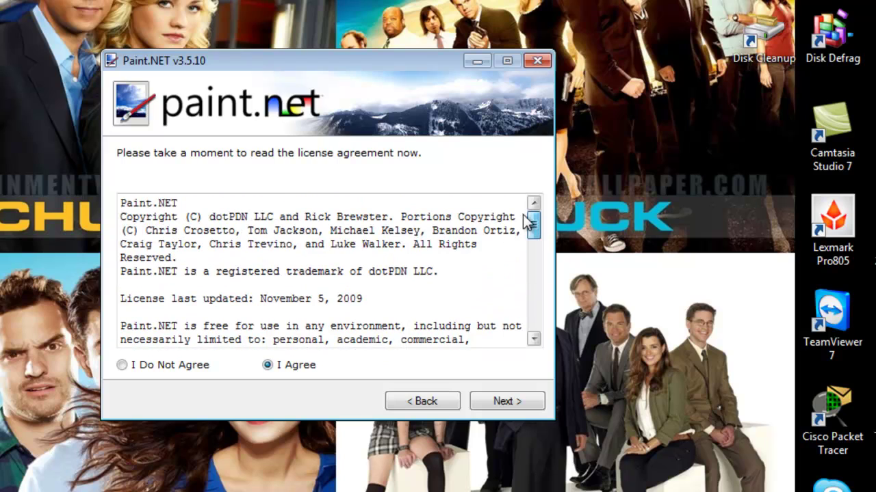
click(508, 400)
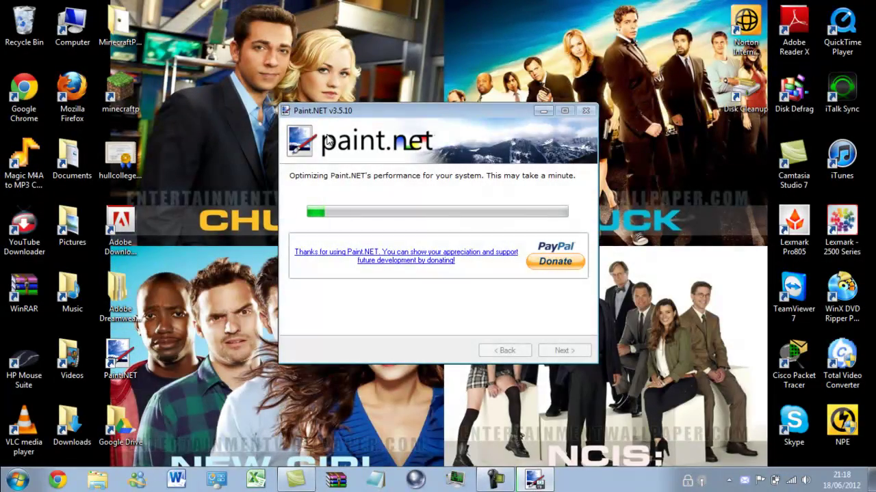
- Move the Paint.NET installer file from the desktop into the Downloads folder
drag(329, 113, 338, 269)
drag(451, 223, 217, 125)
mouse_move(404, 266)
mouse_down()
mouse_move(386, 197)
mouse_move(405, 123)
mouse_up()
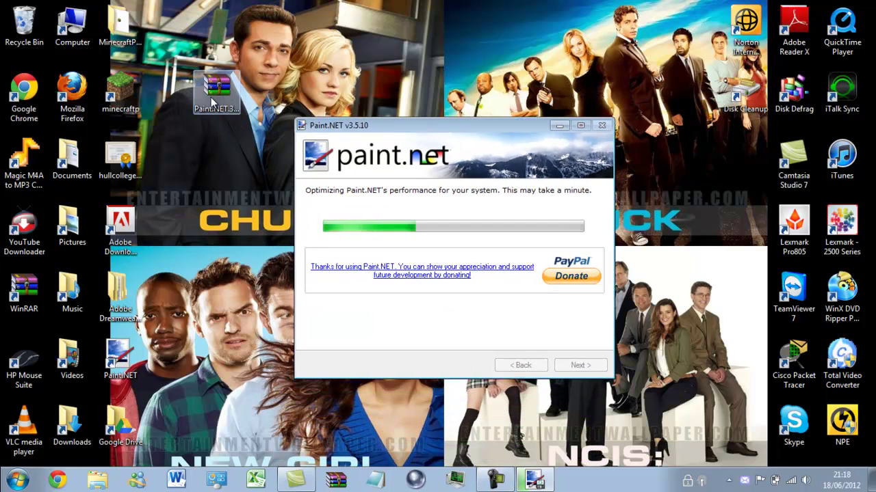
mouse_move(214, 99)
mouse_down()
mouse_move(132, 390)
mouse_move(69, 429)
mouse_up()
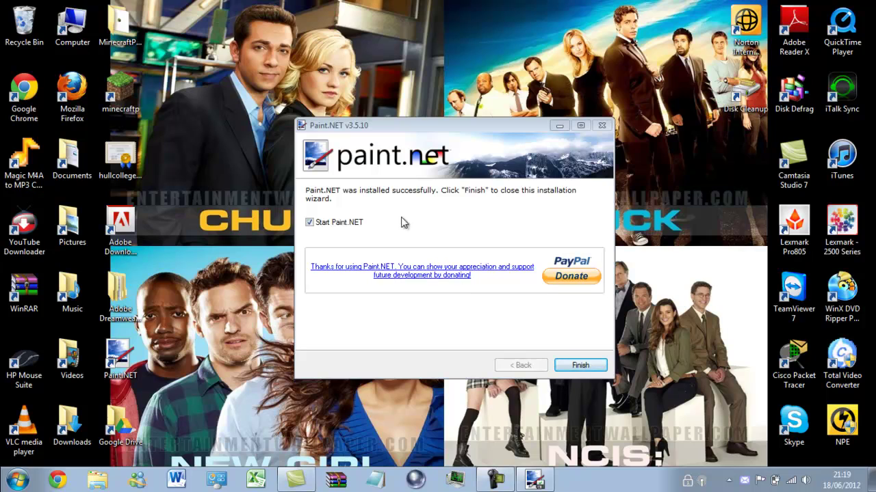
- Finish setup to launch Paint.NET, keeping zoom at Window and units at Pixels
click(562, 365)
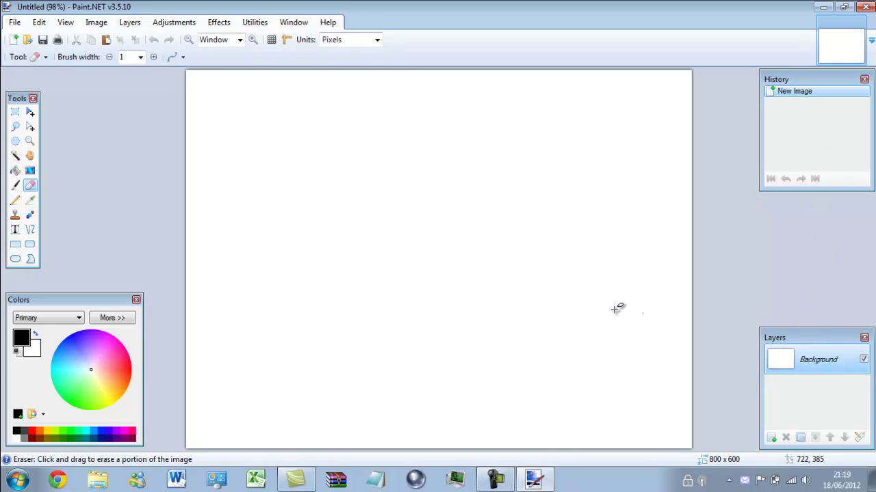
click(240, 41)
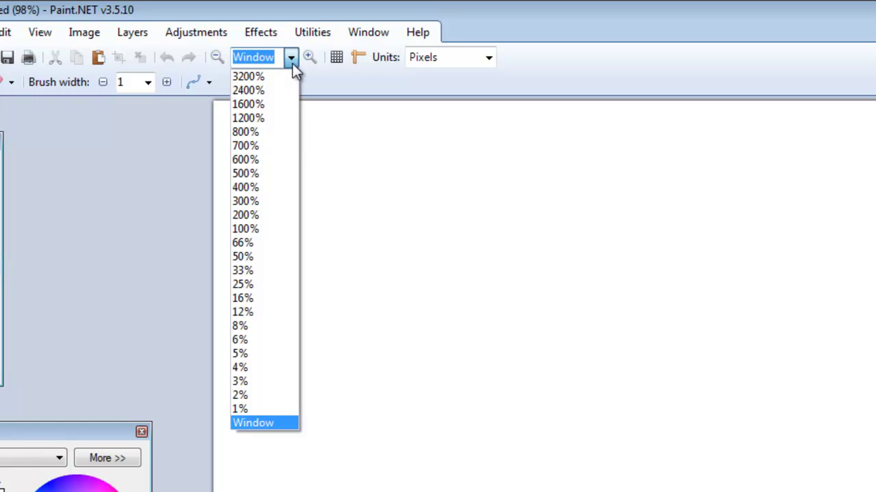
click(292, 63)
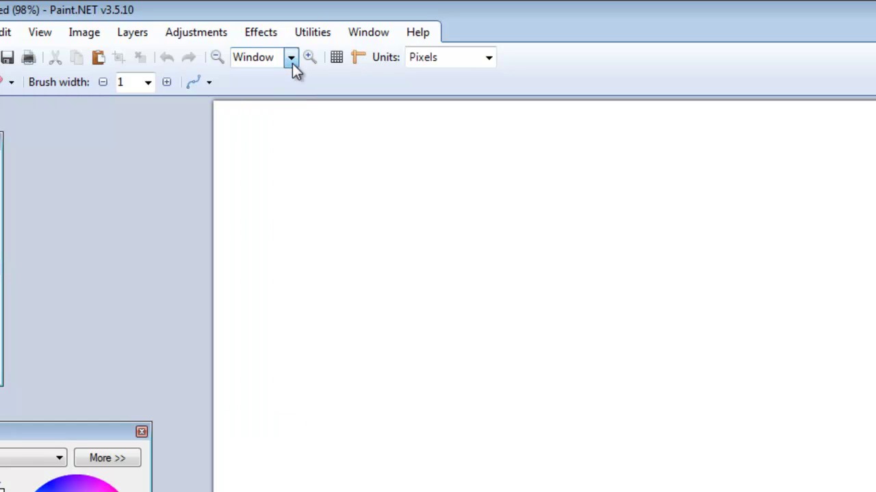
click(487, 61)
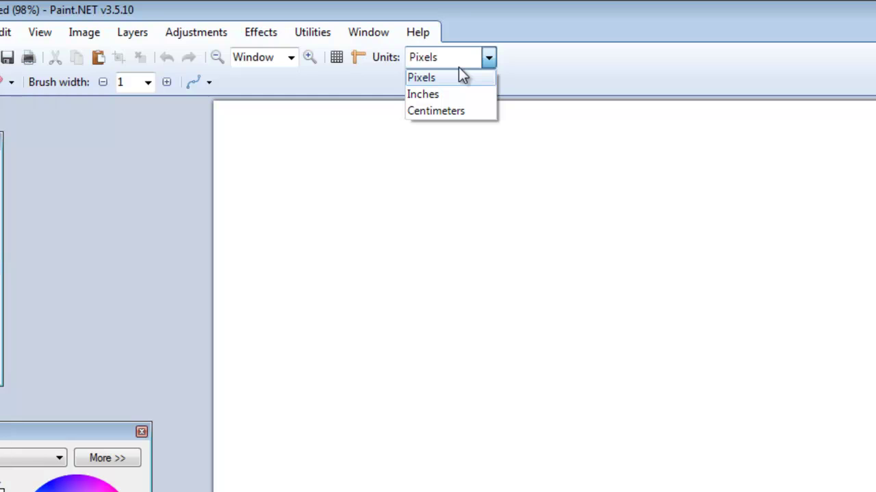
click(488, 60)
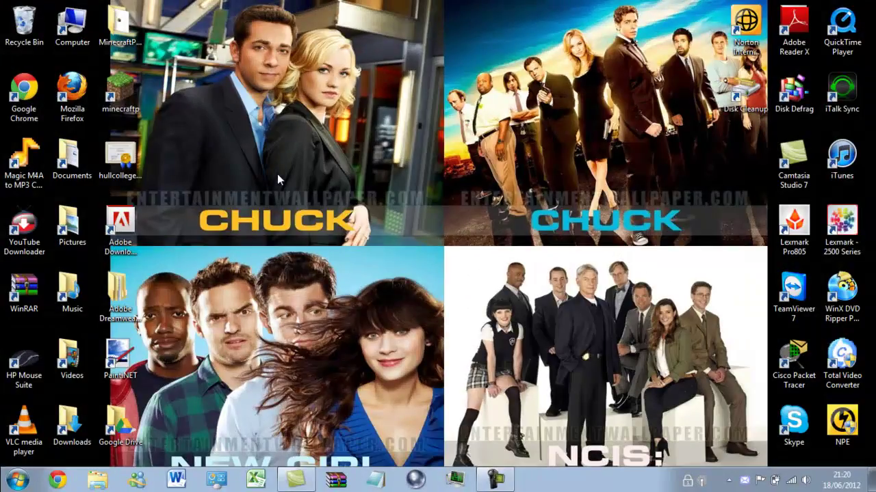
- Browse to MinecraftPortable2.6\mcp_data\.minecraft\bin in Explorer
double_click(136, 46)
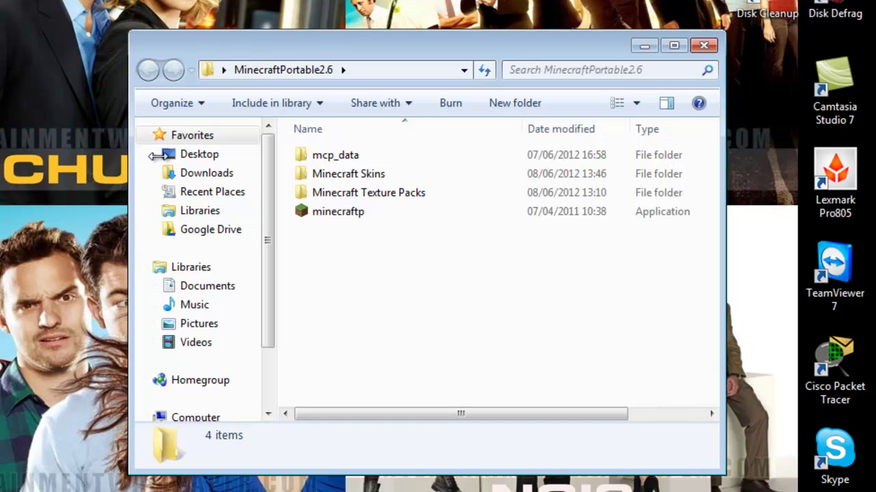
double_click(400, 162)
double_click(396, 159)
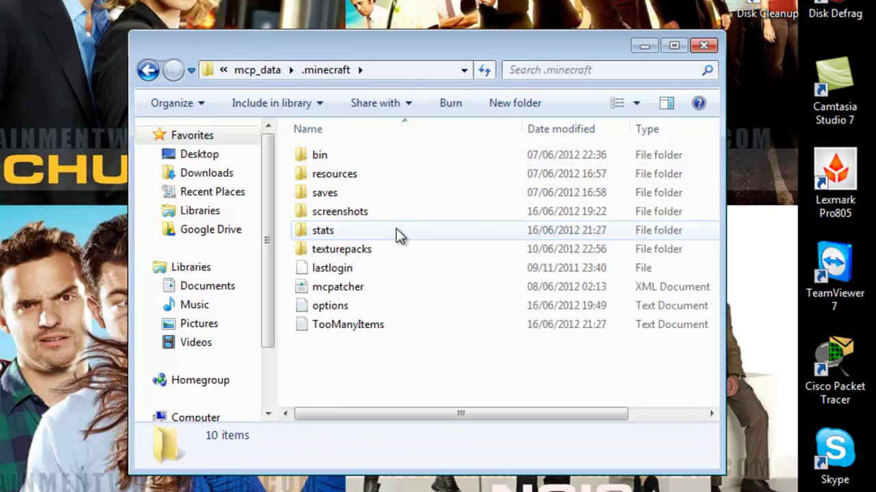
double_click(365, 156)
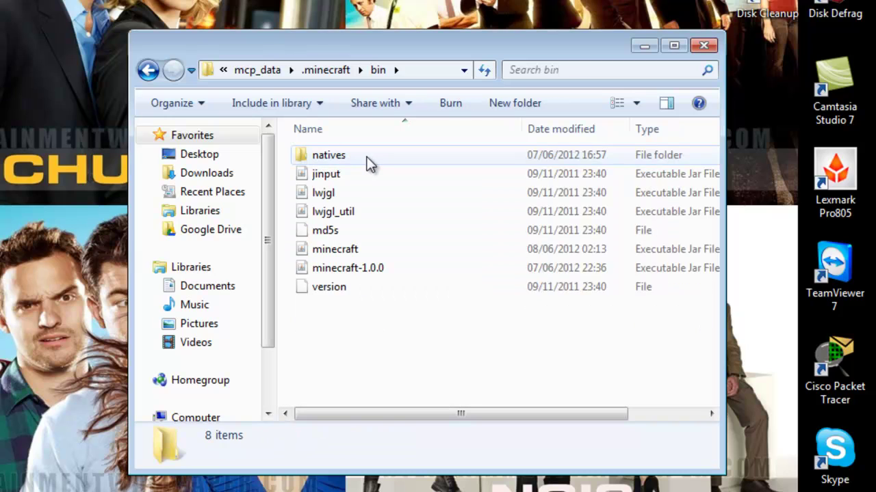
- Open minecraft.jar with WinRAR from its context menu
right_click(380, 250)
click(368, 257)
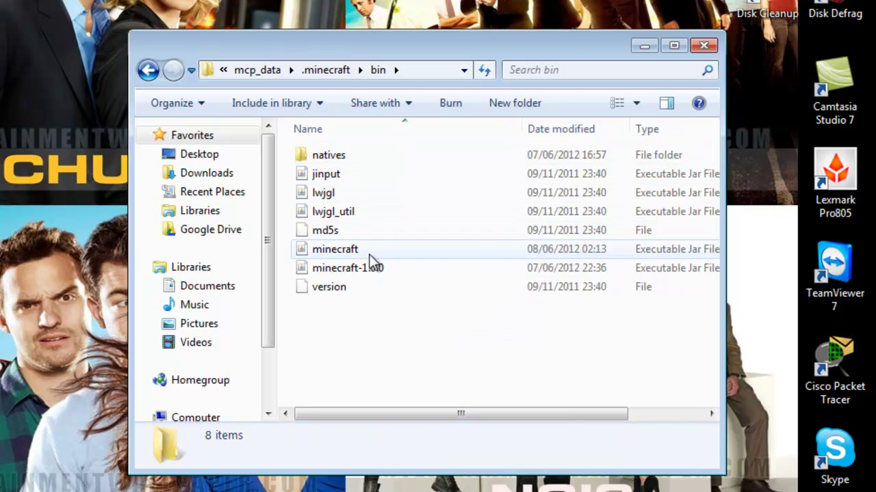
right_click(368, 256)
click(354, 253)
right_click(355, 254)
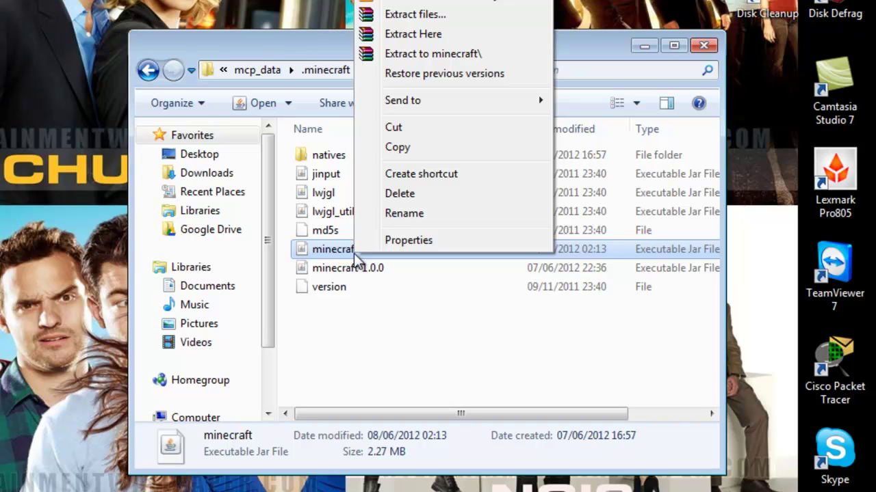
mouse_move(424, 2)
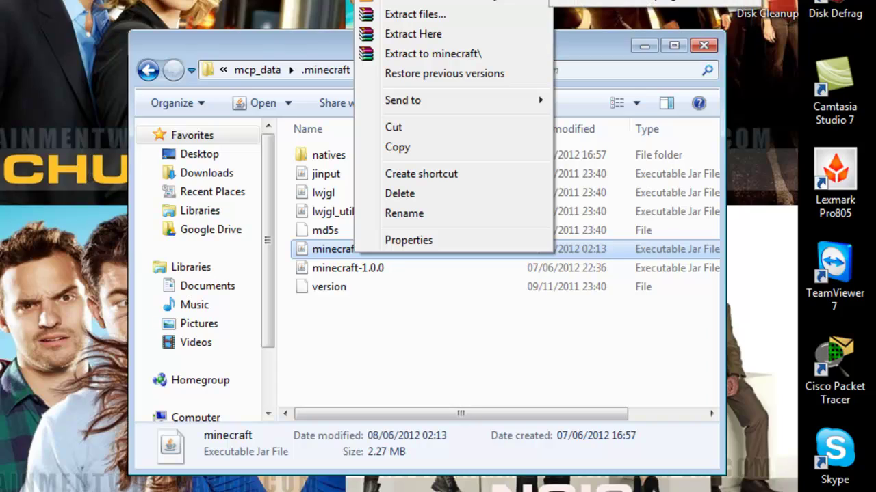
click(424, 1)
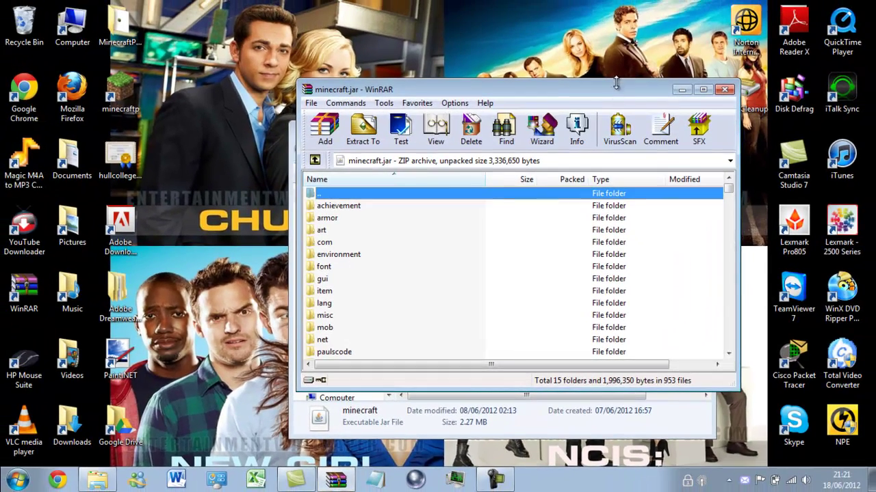
- Maximize WinRAR, scroll down to terrain.png and open it in Photo Viewer
key(super+Up)
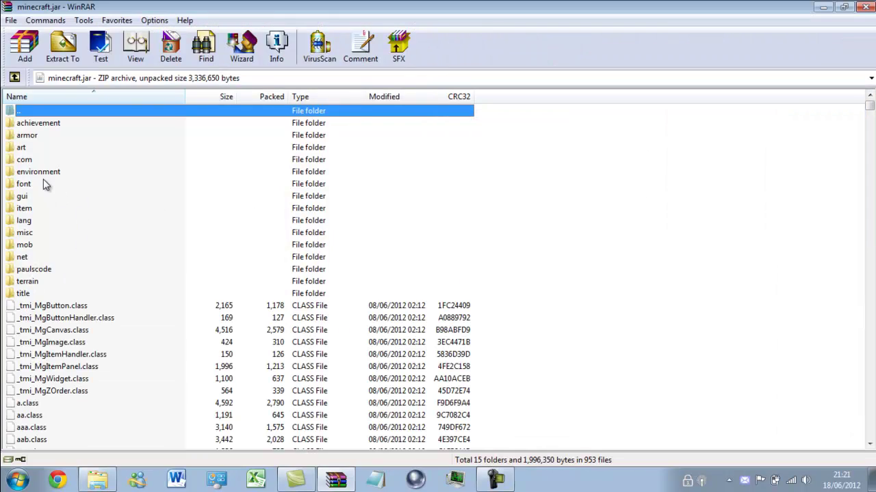
scroll(112, 226, down, 19)
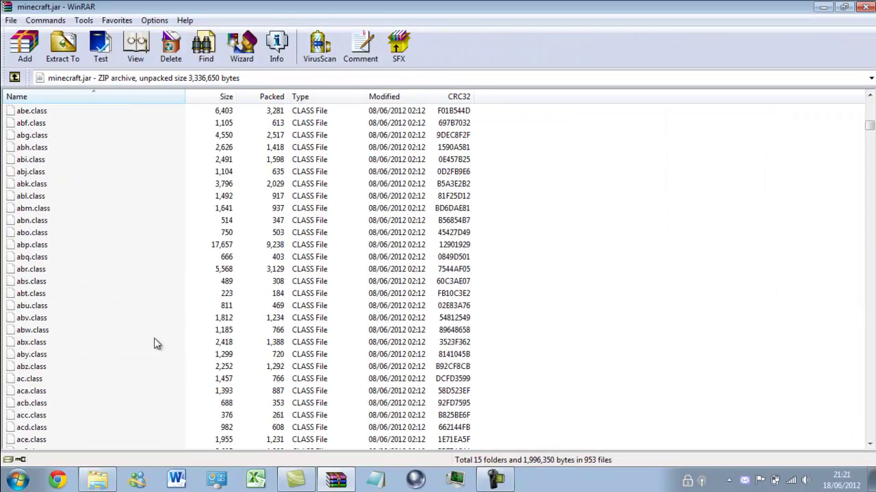
scroll(116, 341, down, 20)
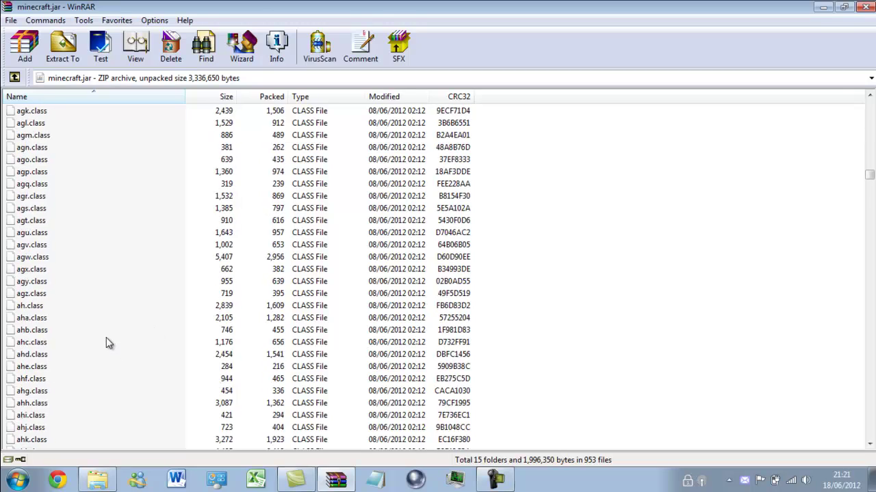
scroll(106, 337, down, 20)
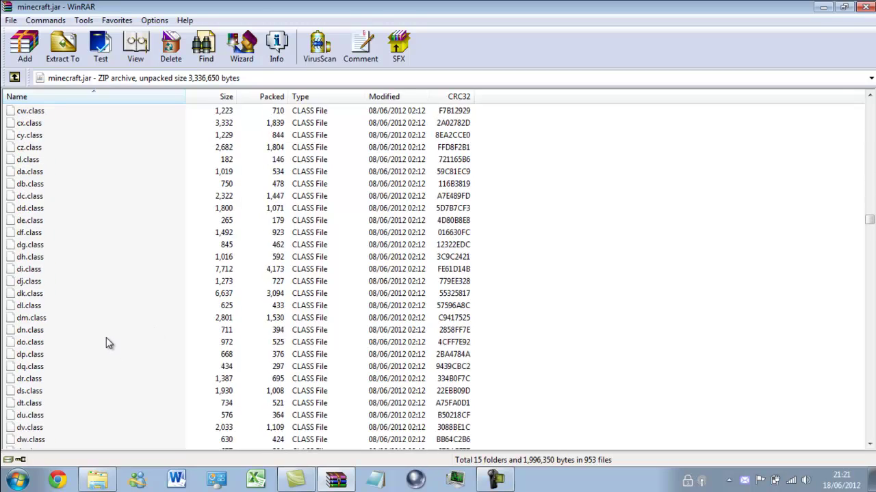
scroll(106, 338, down, 20)
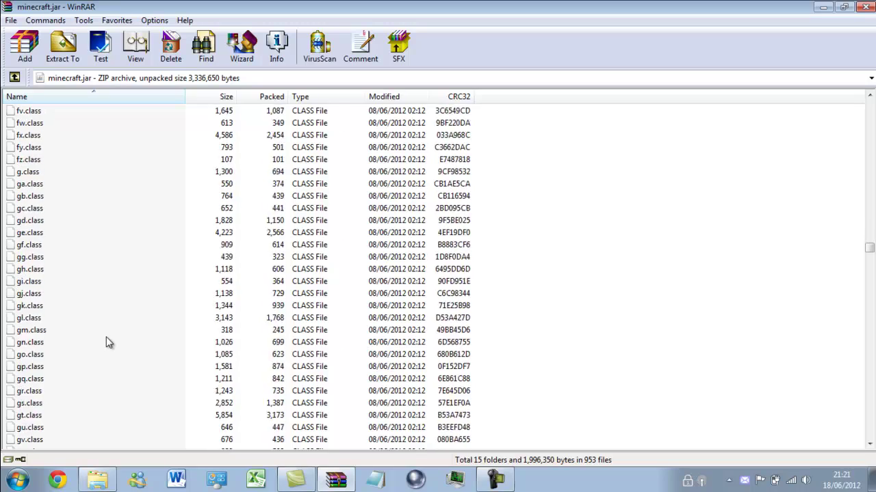
scroll(107, 338, down, 20)
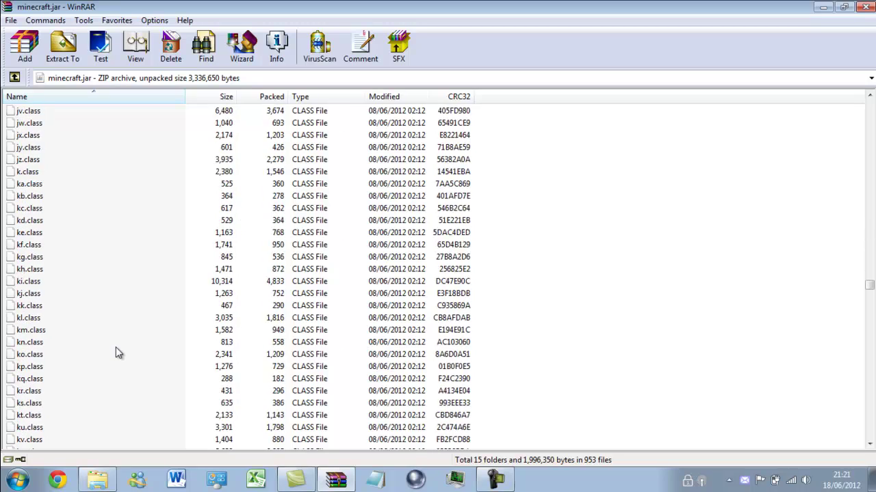
scroll(115, 345, down, 20)
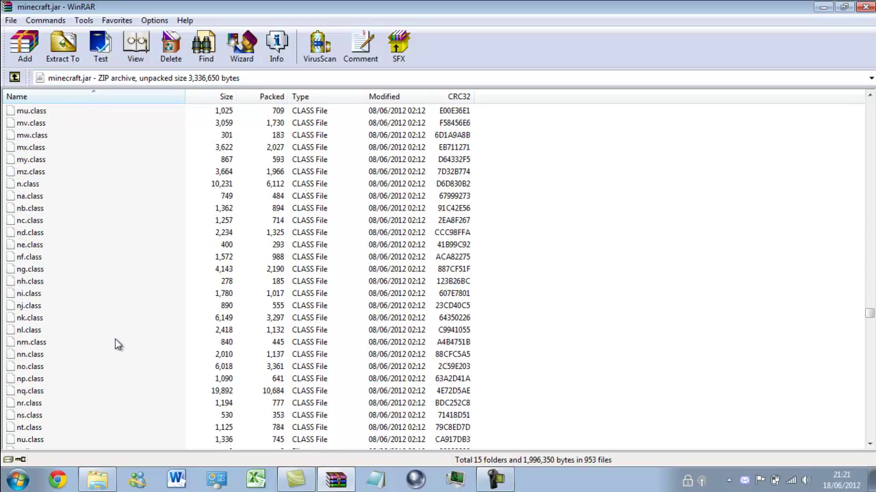
scroll(115, 344, down, 16)
scroll(115, 346, down, 20)
scroll(115, 345, down, 7)
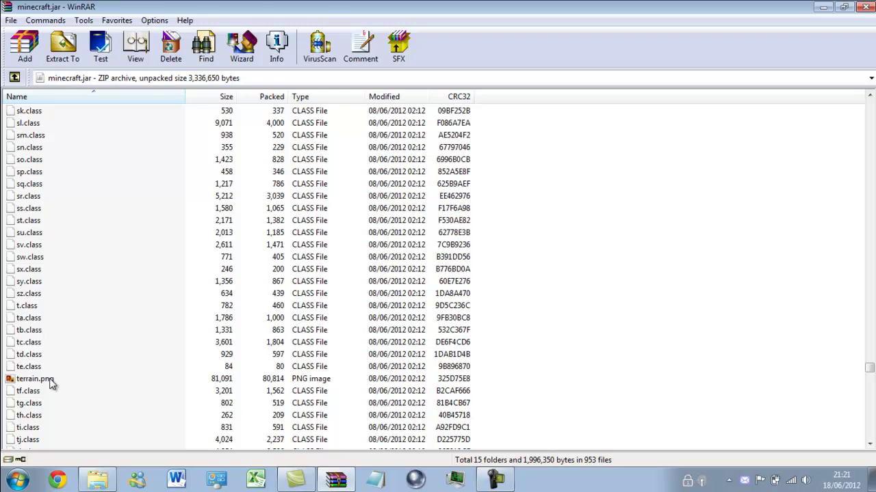
double_click(50, 380)
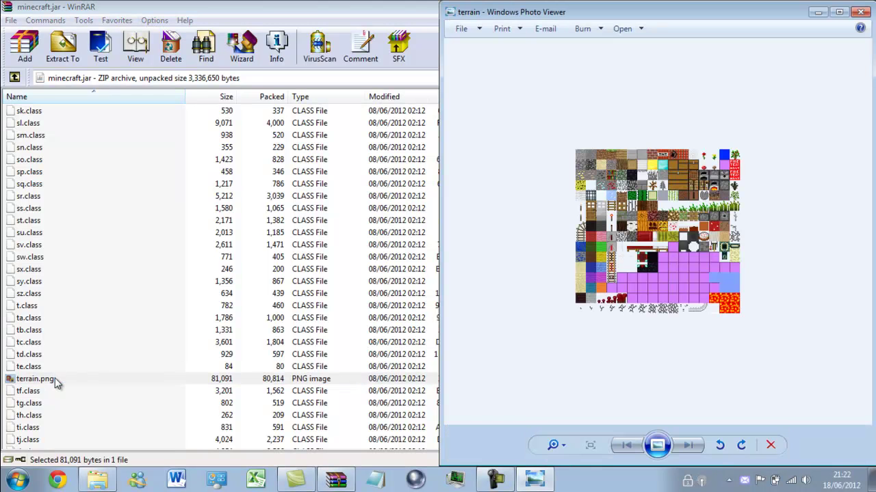
- Maximize Photo Viewer and open terrain.png in Paint.NET from the Open list
double_click(667, 14)
double_click(561, 66)
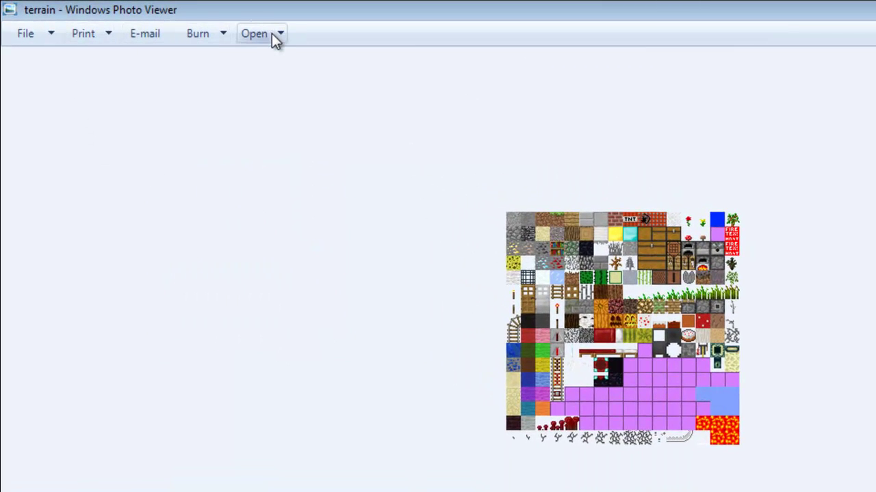
click(272, 37)
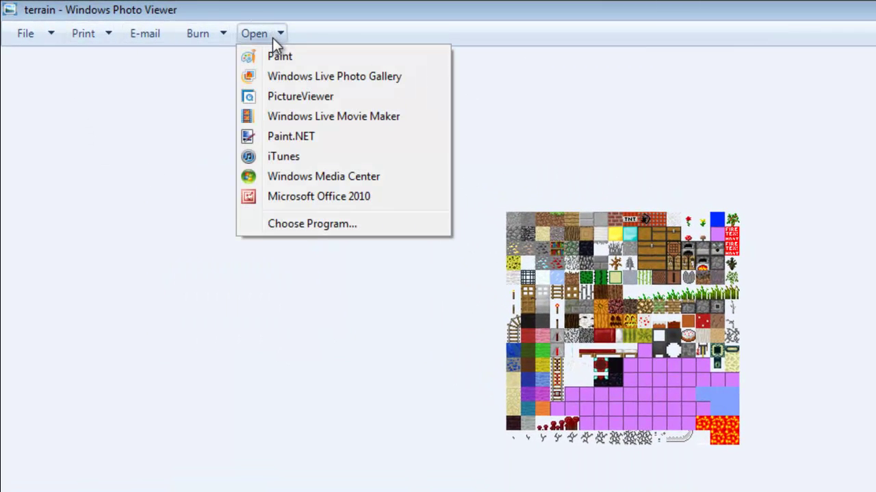
click(277, 142)
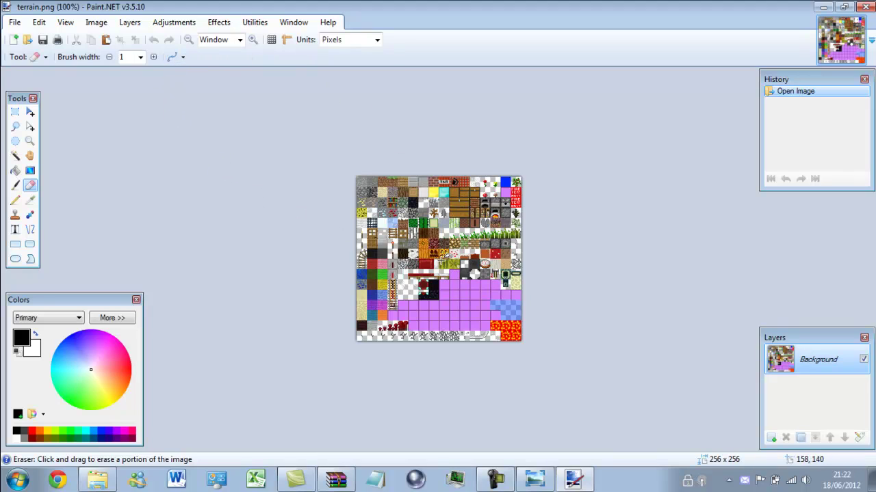
- Zoom terrain.png in to 1200%, briefly going to 1600% and back
click(253, 39)
click(253, 40)
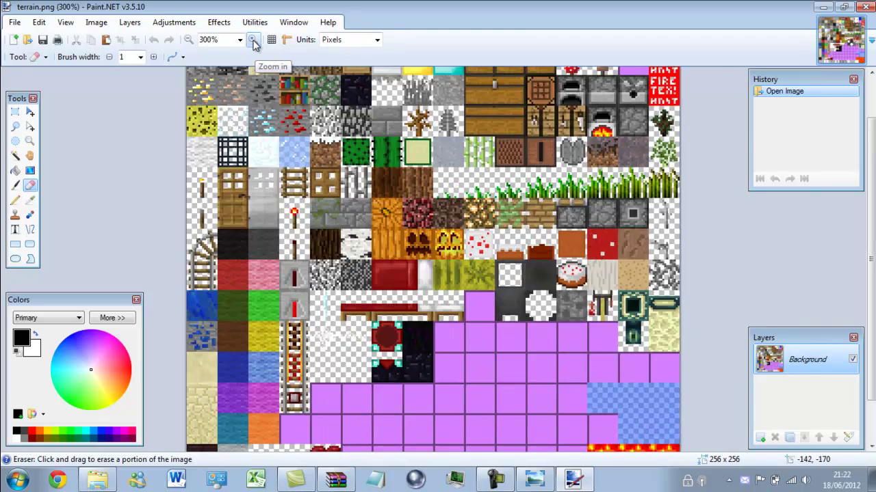
click(253, 40)
click(253, 40)
click(253, 40)
click(253, 40)
click(253, 39)
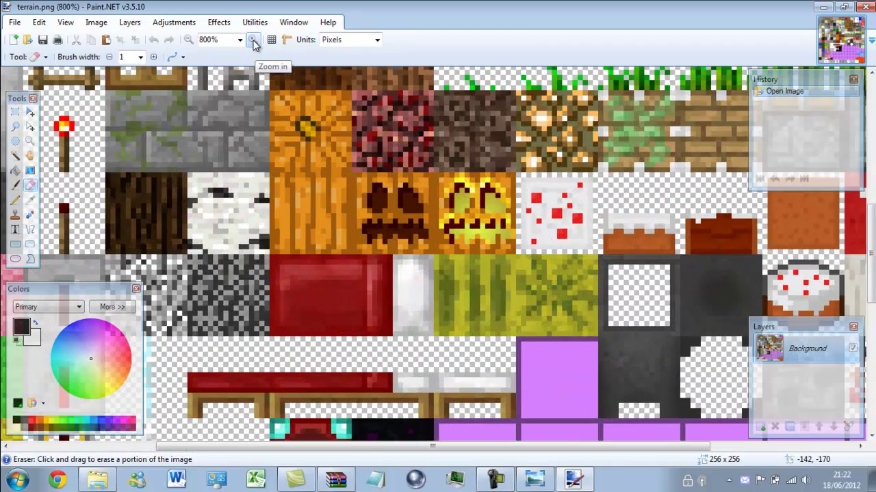
click(253, 40)
click(253, 40)
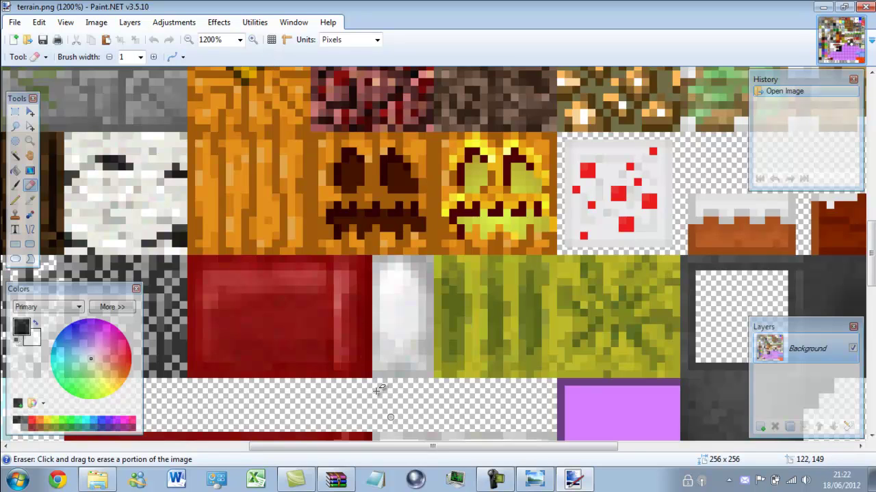
click(252, 40)
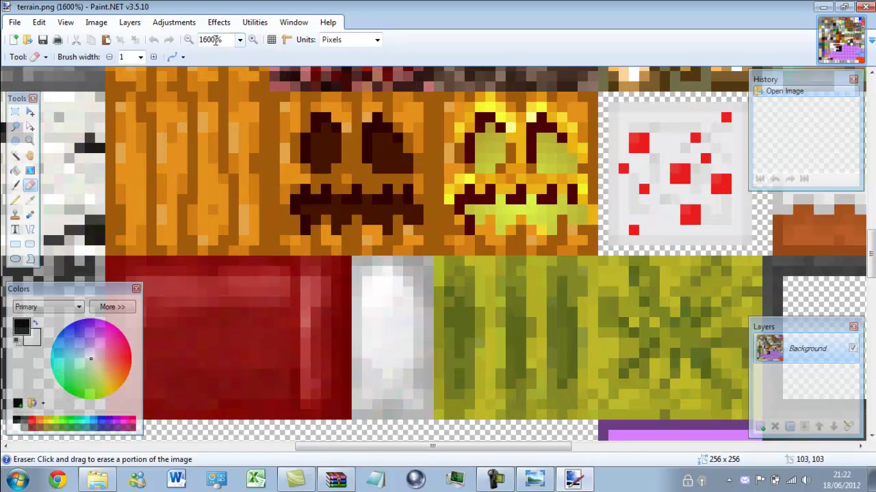
click(188, 40)
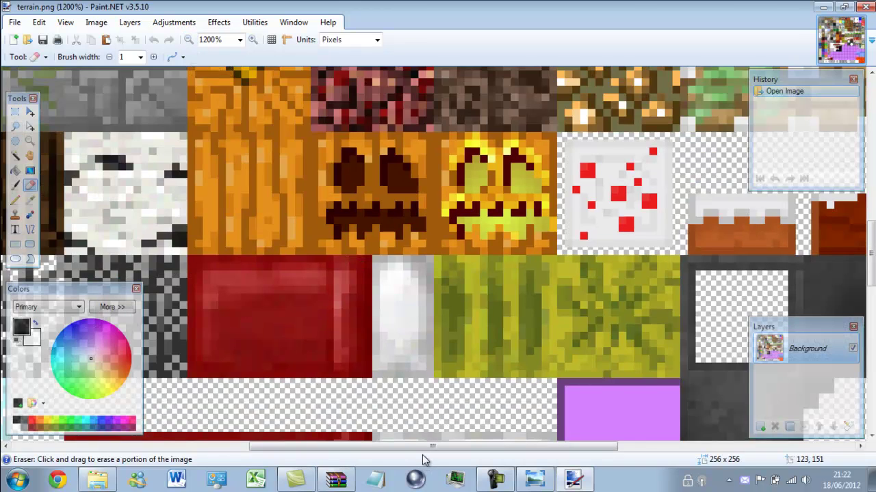
- Pan around the magnified texture sheet using the scrollbars
drag(430, 446, 193, 445)
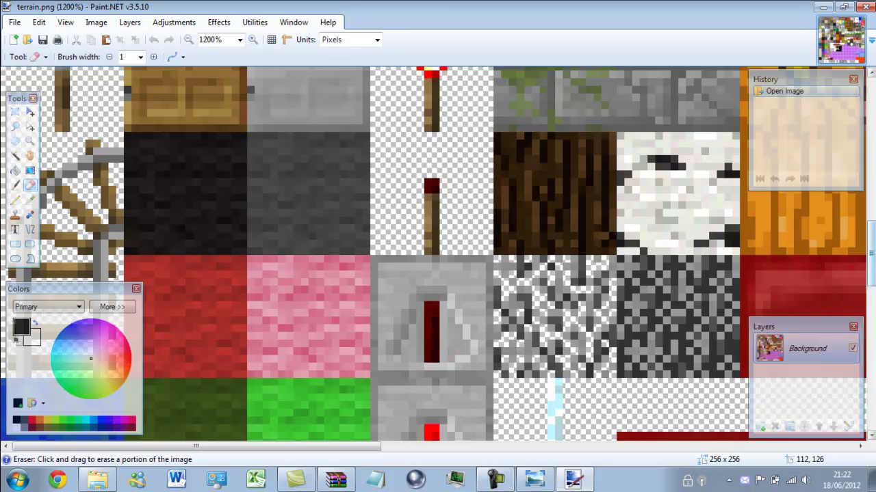
drag(873, 263, 863, 163)
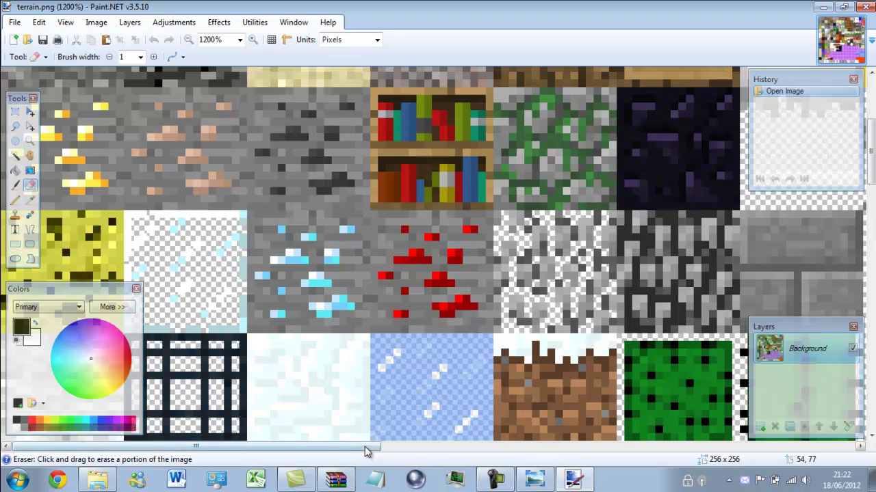
drag(365, 448, 847, 449)
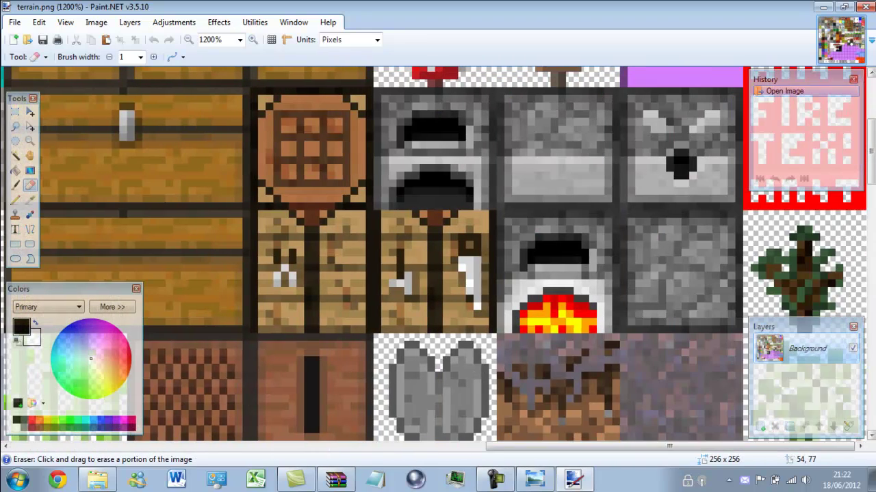
scroll(823, 335, up, 3)
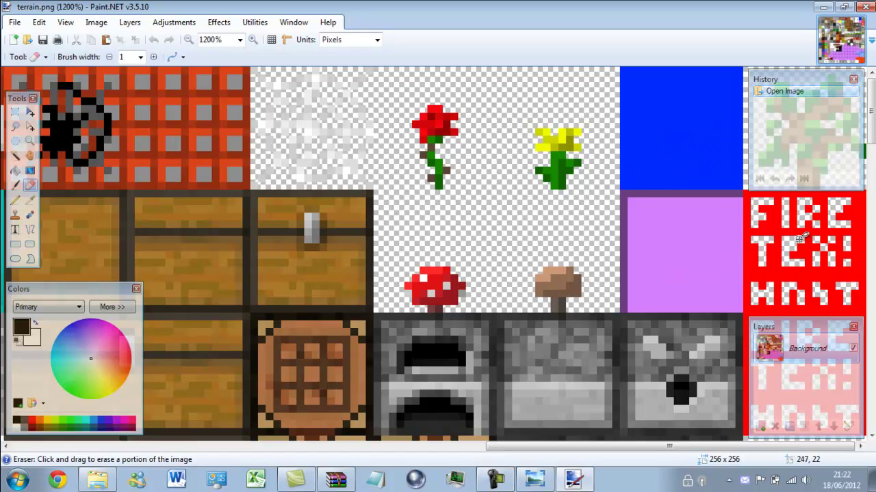
scroll(802, 239, down, 15)
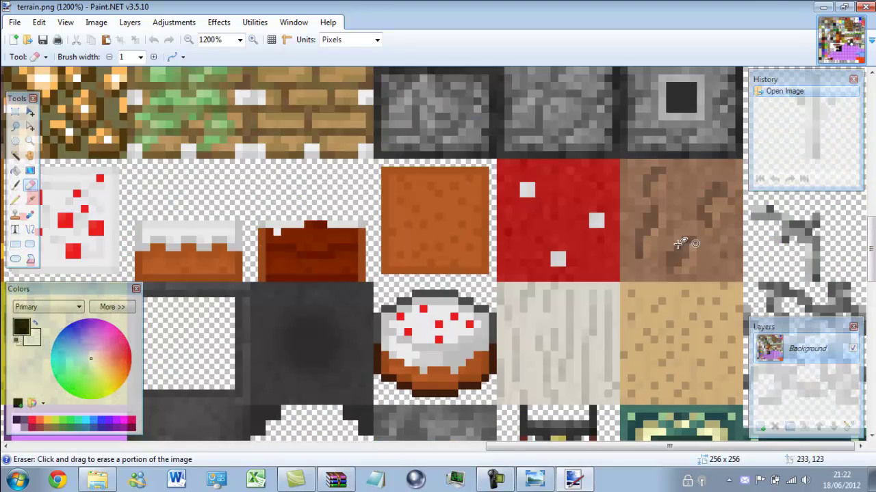
scroll(662, 252, down, 5)
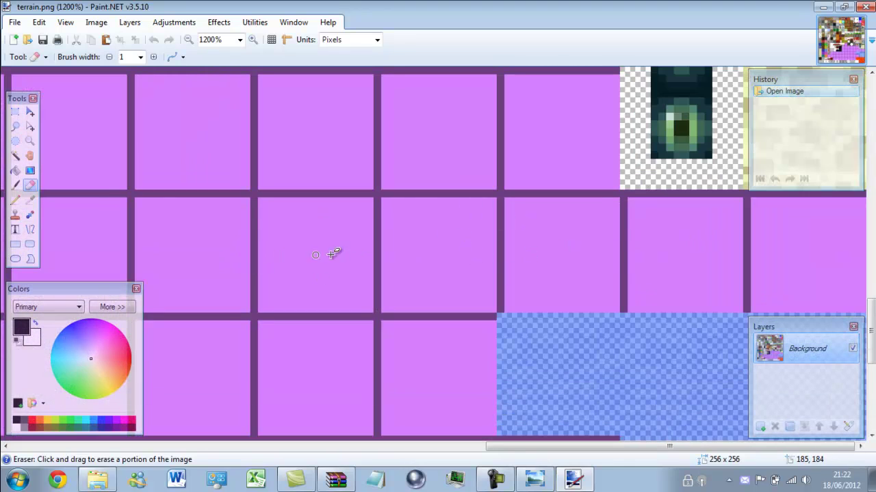
scroll(352, 256, down, 6)
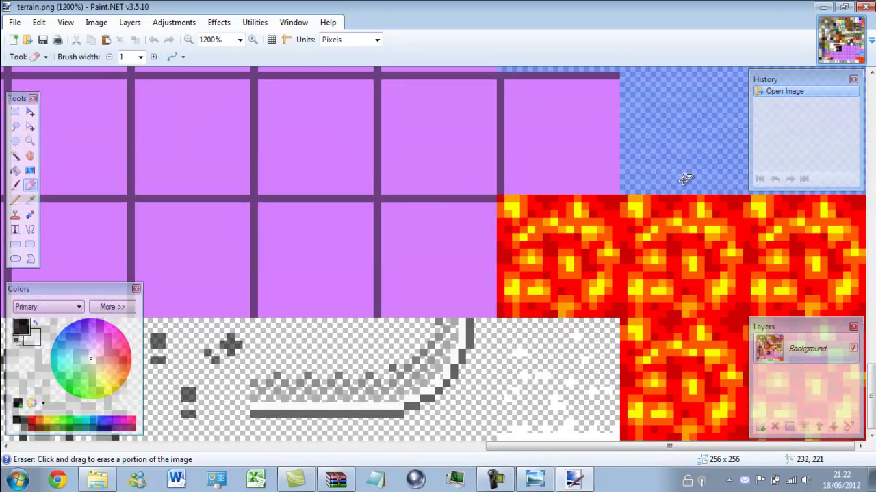
scroll(677, 206, up, 3)
scroll(674, 252, down, 3)
scroll(286, 253, up, 12)
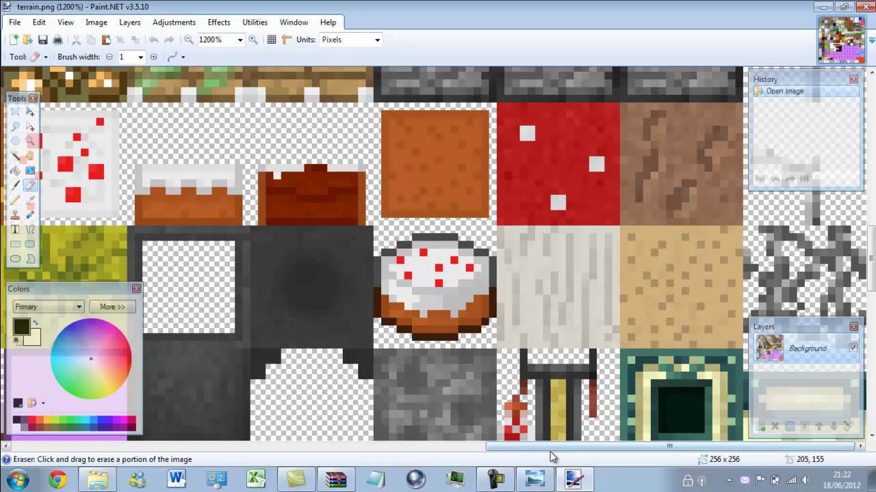
drag(550, 448, 62, 452)
- Scroll the canvas up to the top rows showing the ores and the glass tile
scroll(194, 340, up, 10)
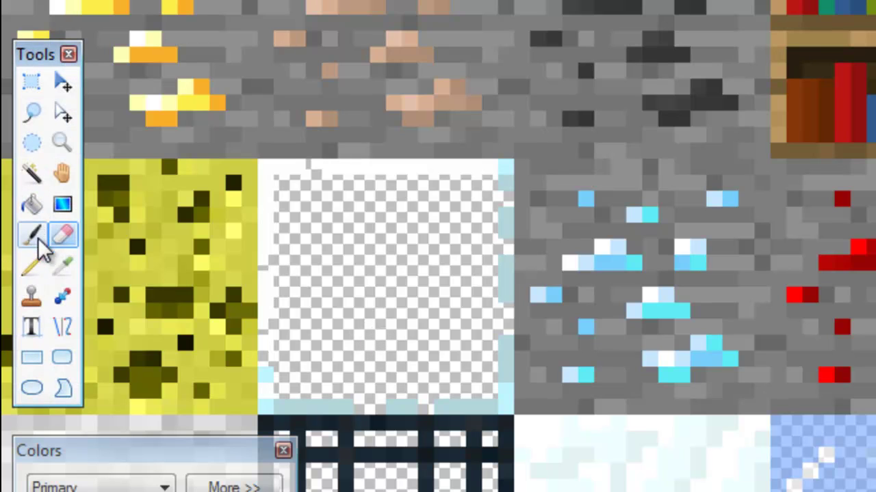
- Select the Color Picker tool to sample a colour from the image
click(63, 268)
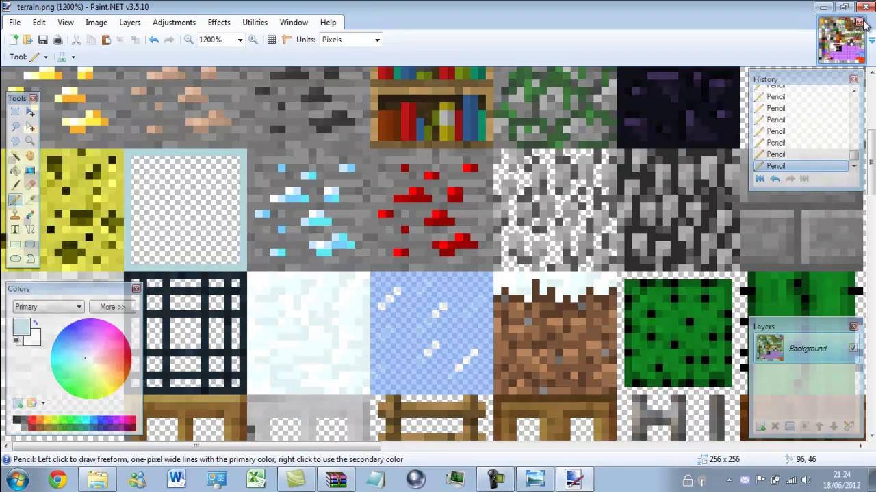
- Close Paint.NET without saving terrain.png, then close Photo Viewer, WinRAR and the bin folder
click(865, 8)
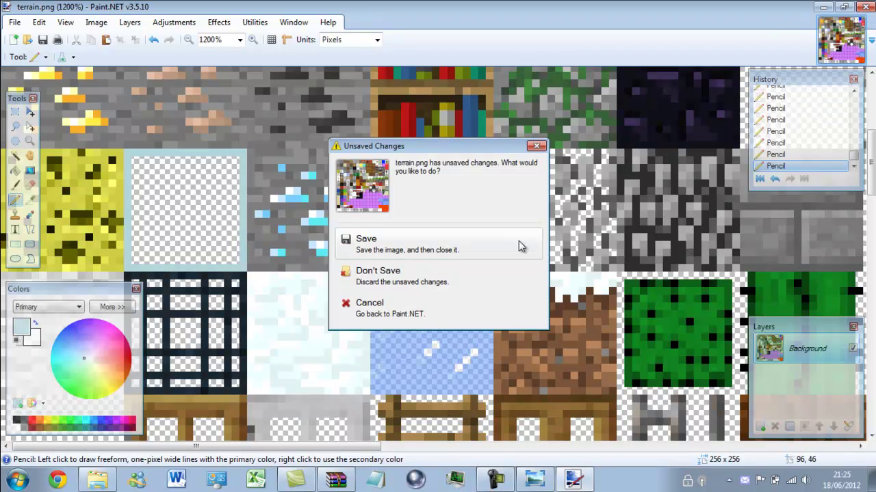
click(461, 282)
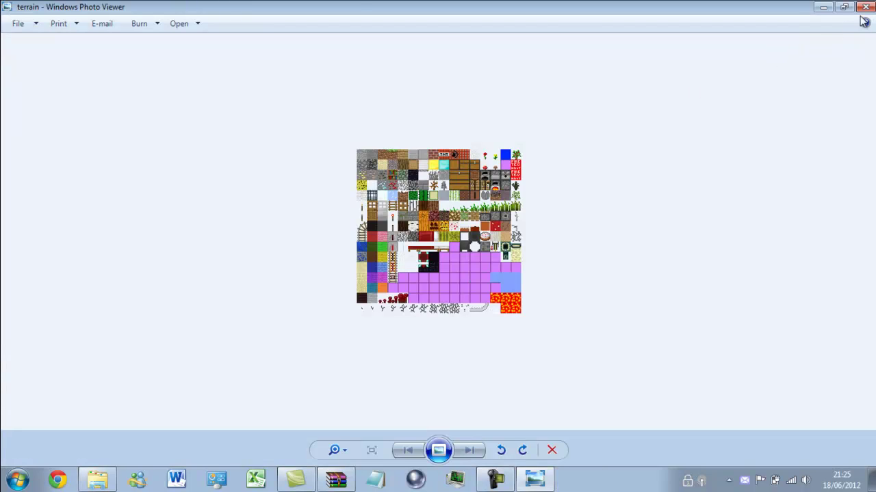
click(867, 7)
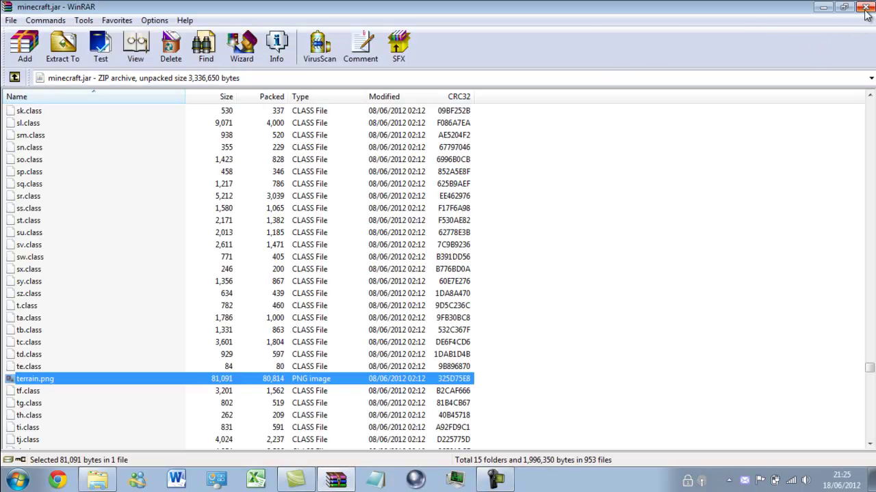
click(866, 8)
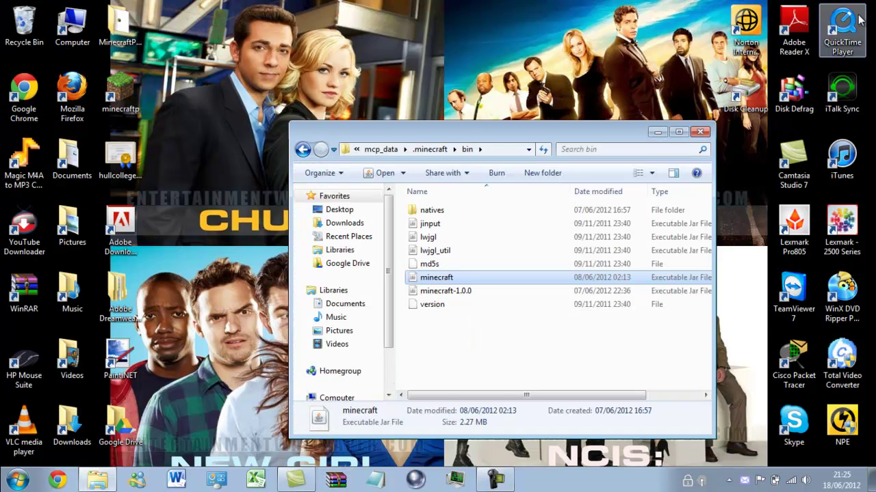
click(699, 132)
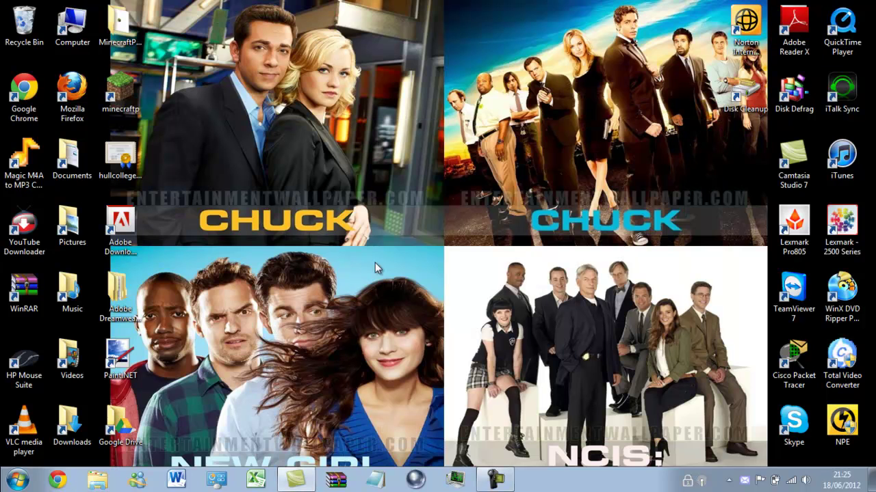